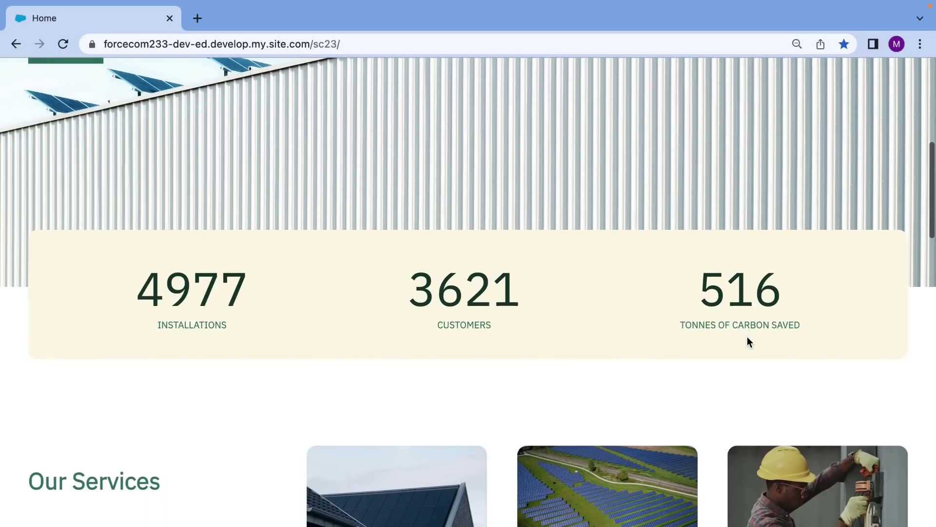
{"action": "scroll", "coordinate": [747, 337], "scroll_direction": "down", "scroll_amount": 2}
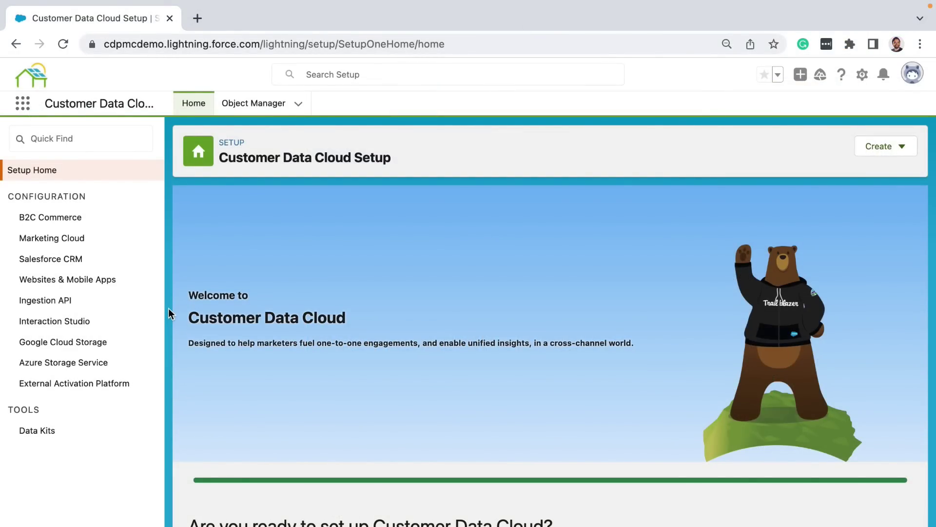
Create an Ingestion API connector named Solar Panel Events.
{"action": "left_click", "coordinate": [71, 303]}
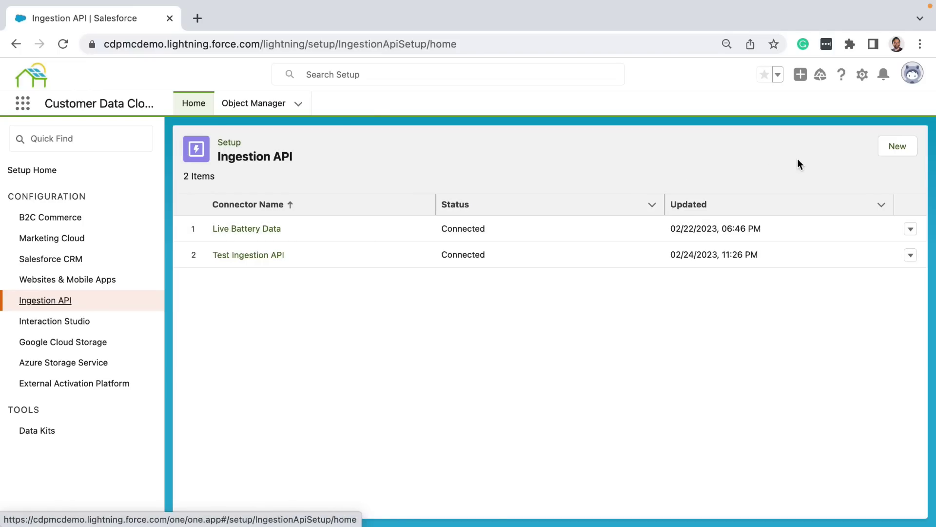
{"action": "left_click", "coordinate": [897, 146]}
{"action": "type", "text": "S"}
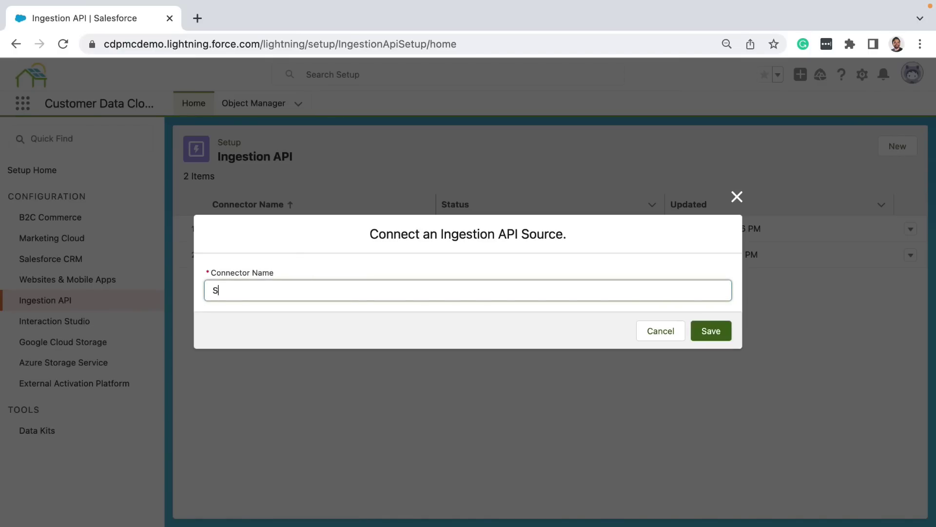
{"action": "type", "text": "olar Panel Events"}
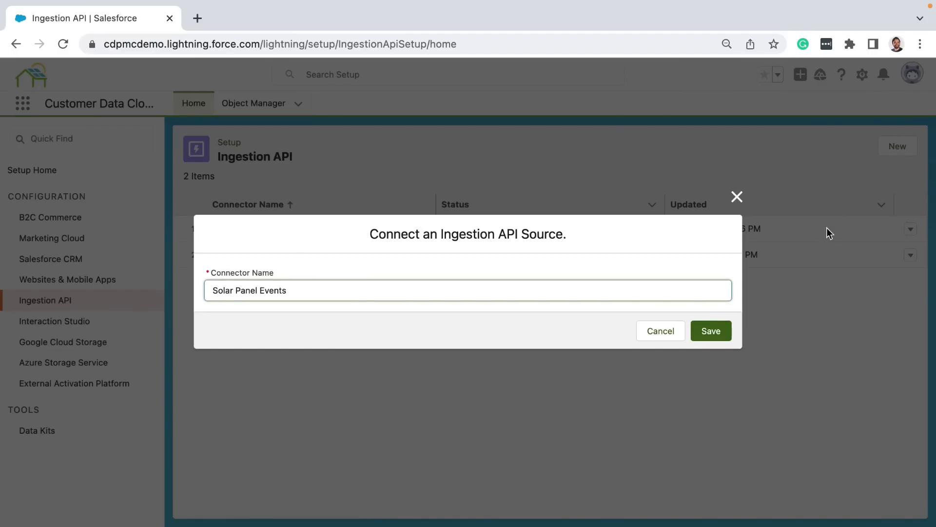
{"action": "left_click", "coordinate": [724, 327]}
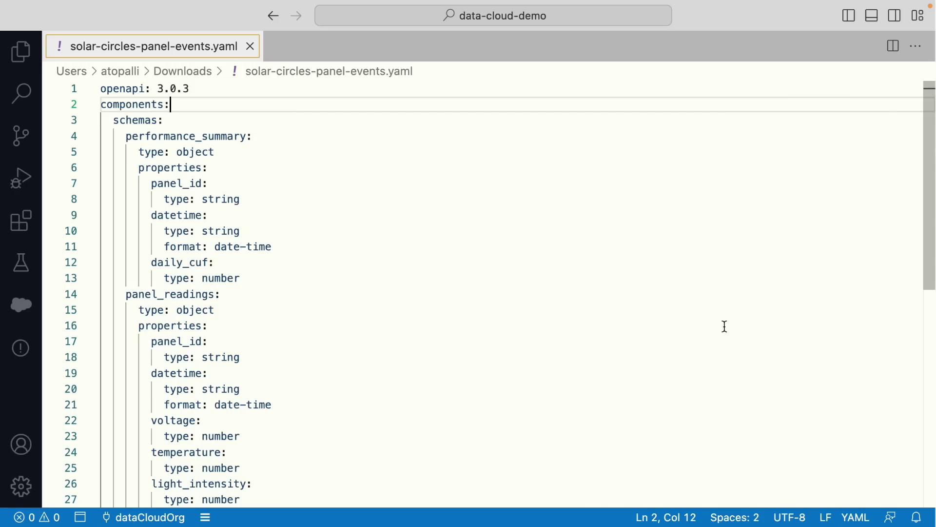
Upload solar-circles-panel-events.yaml as the Solar Panel Events connector's schema, preview the panel_readings object and save the schema.
{"action": "key", "text": "ctrl+Left"}
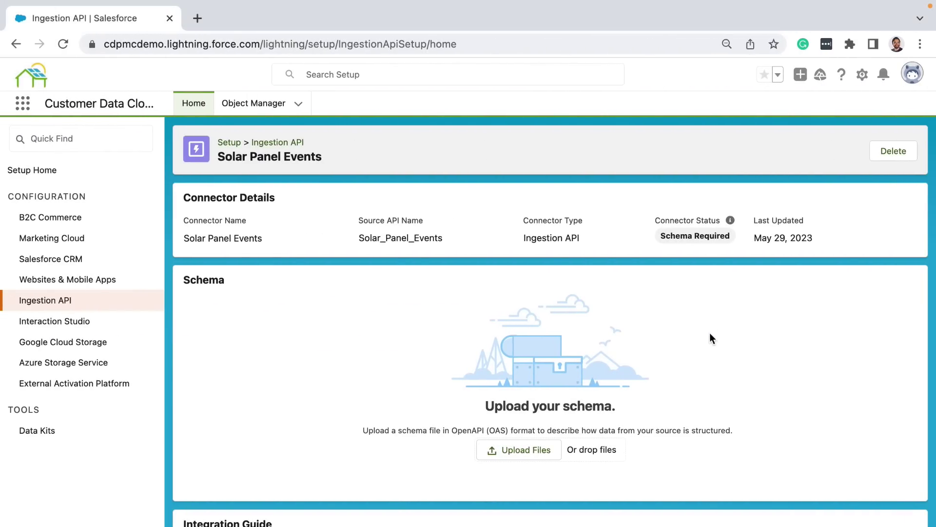
{"action": "left_click", "coordinate": [532, 452]}
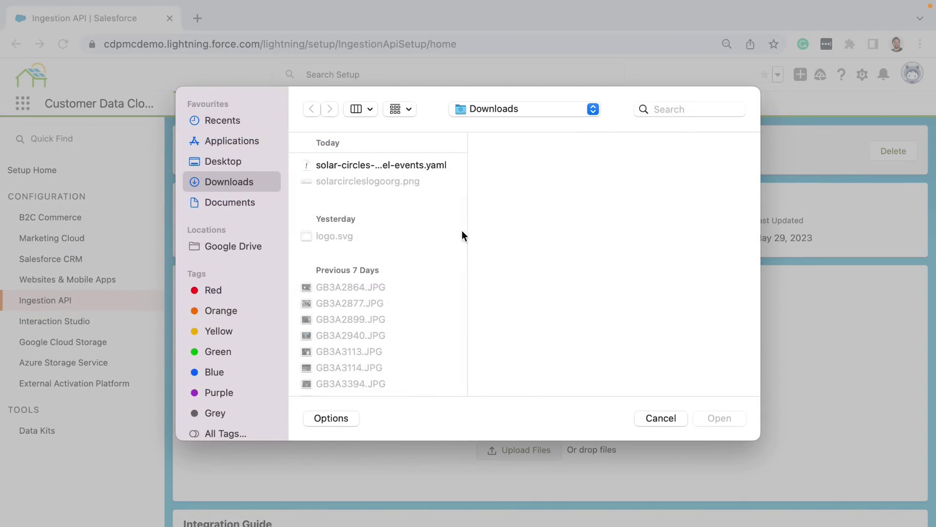
{"action": "left_click", "coordinate": [436, 167]}
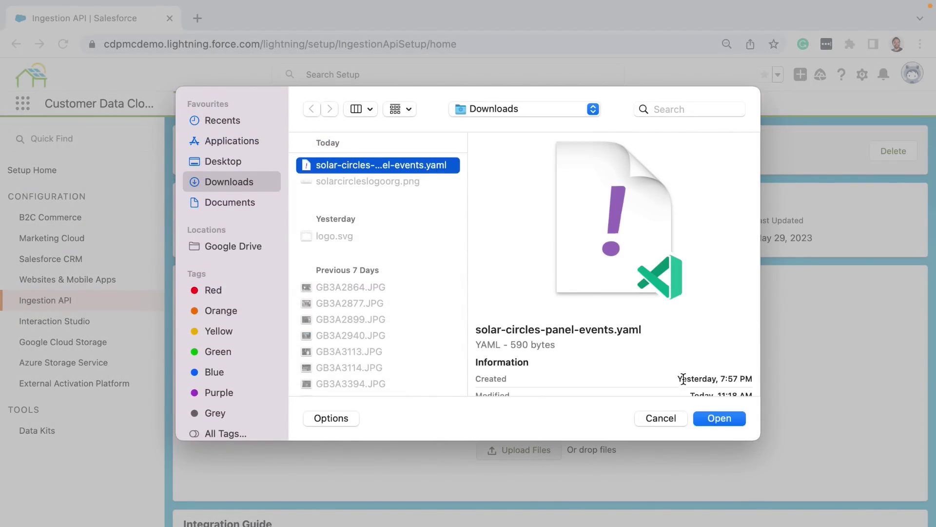
{"action": "left_click", "coordinate": [714, 418]}
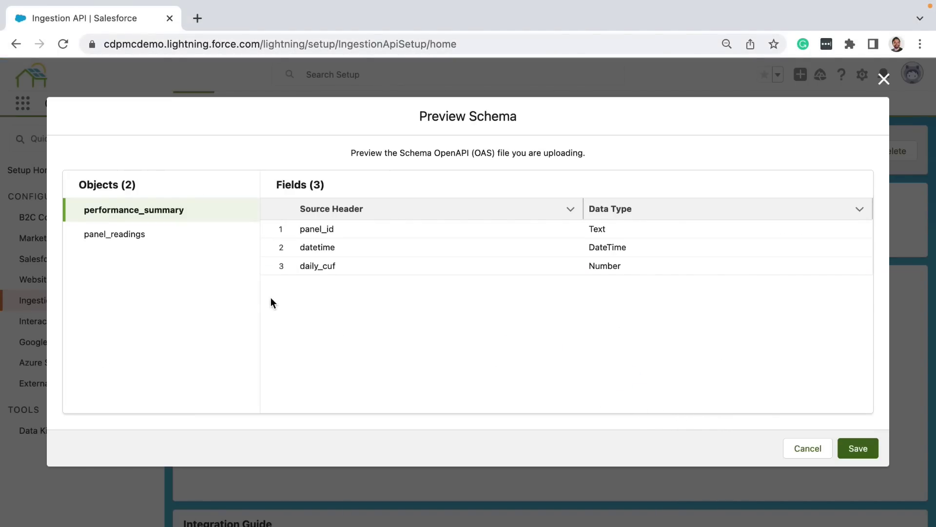
{"action": "left_click", "coordinate": [184, 241]}
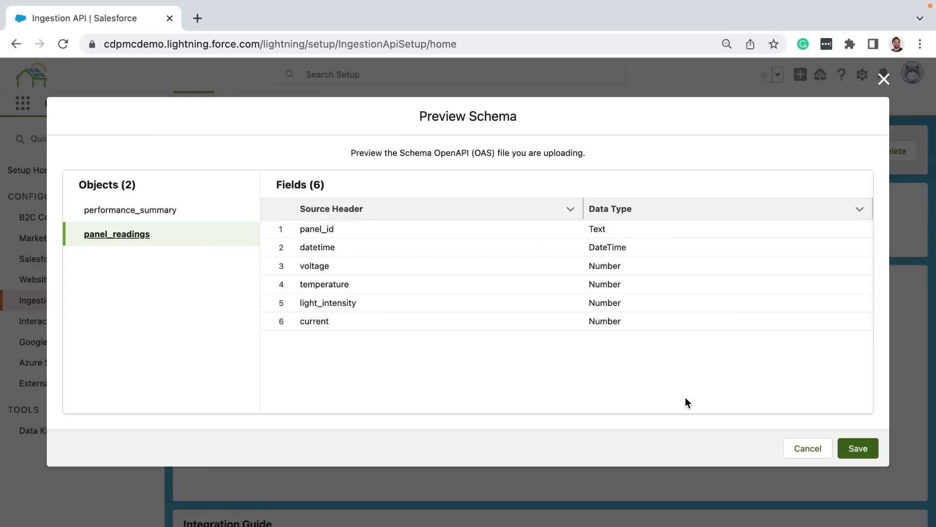
{"action": "left_click", "coordinate": [868, 452]}
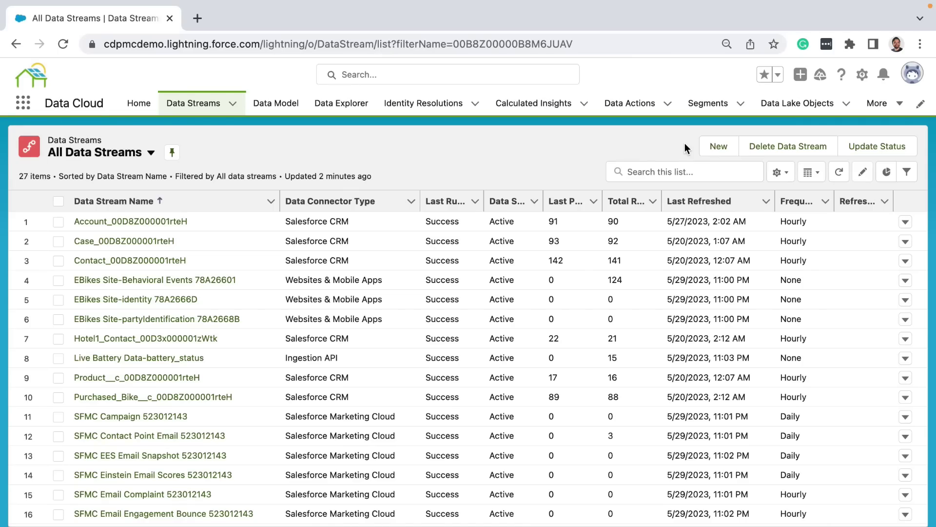
Start a new data stream from the Solar Panel Events Ingestion API source with the performance_summary object.
{"action": "left_click", "coordinate": [719, 146]}
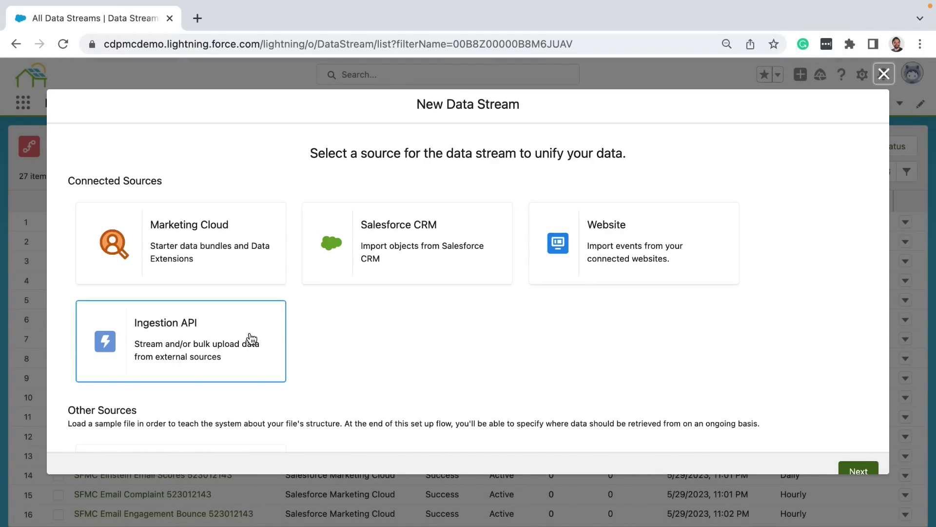
{"action": "left_click", "coordinate": [251, 338]}
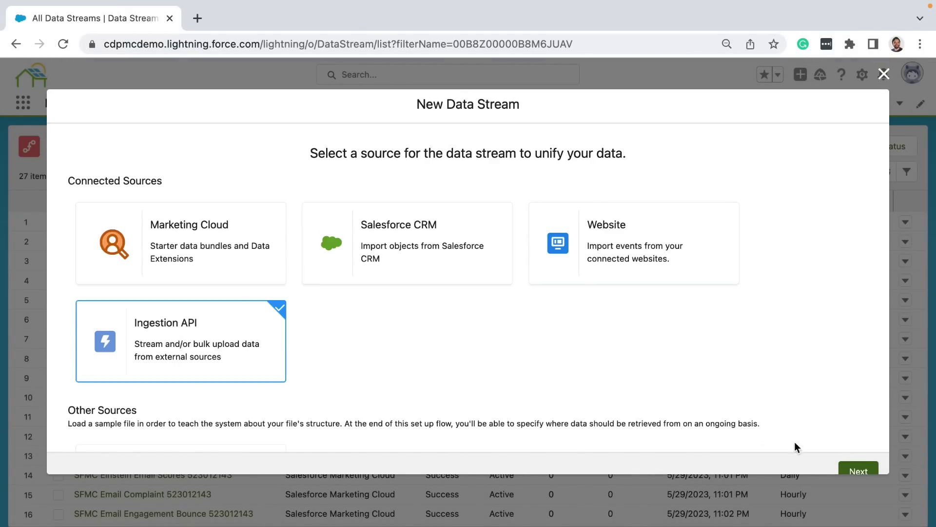
{"action": "left_click", "coordinate": [871, 470]}
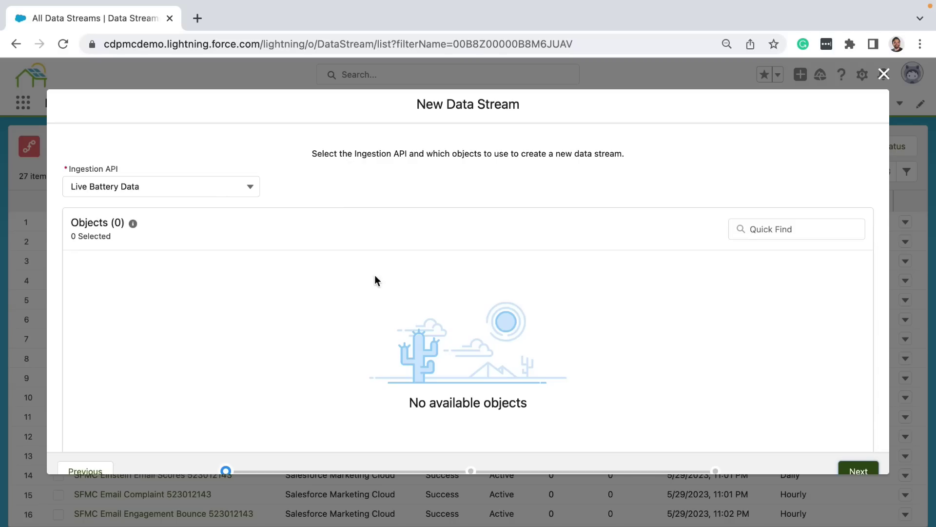
{"action": "left_click", "coordinate": [209, 196]}
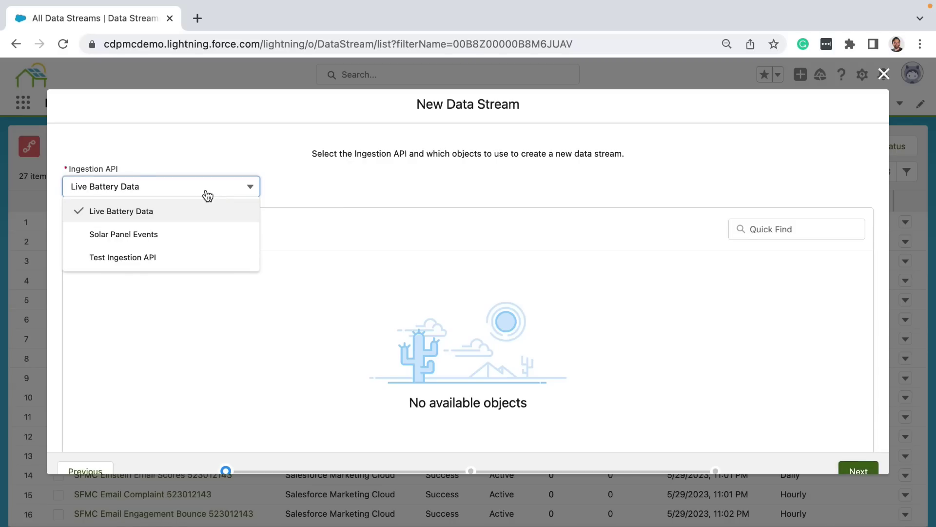
{"action": "left_click", "coordinate": [205, 242]}
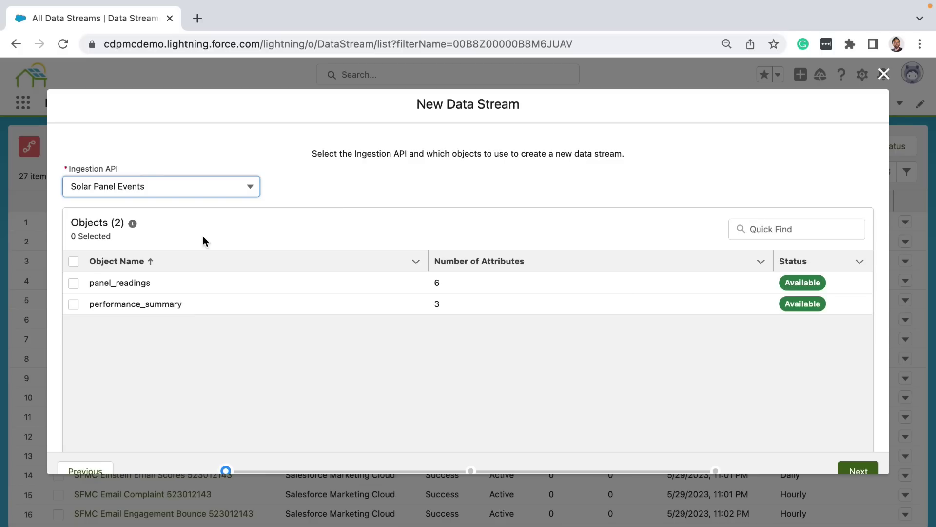
{"action": "left_click", "coordinate": [75, 305]}
{"action": "left_click", "coordinate": [851, 469]}
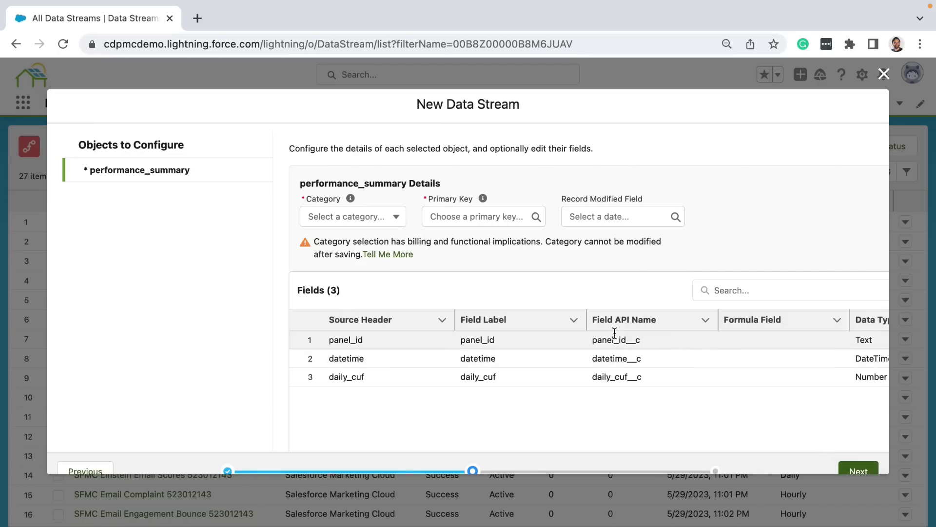
Configure performance_summary with category Engagement, primary key panel_id and event time field datetime, and deploy the data stream.
{"action": "left_click", "coordinate": [389, 221]}
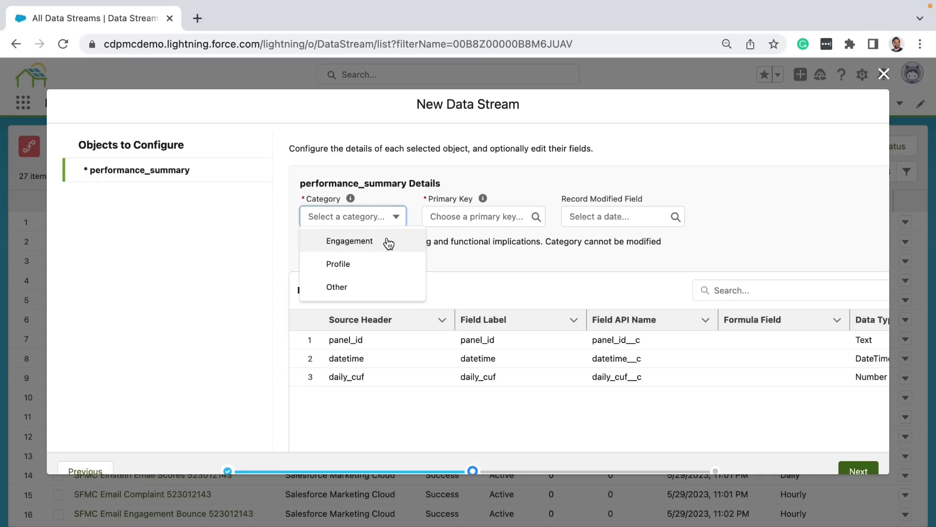
{"action": "left_click", "coordinate": [388, 242]}
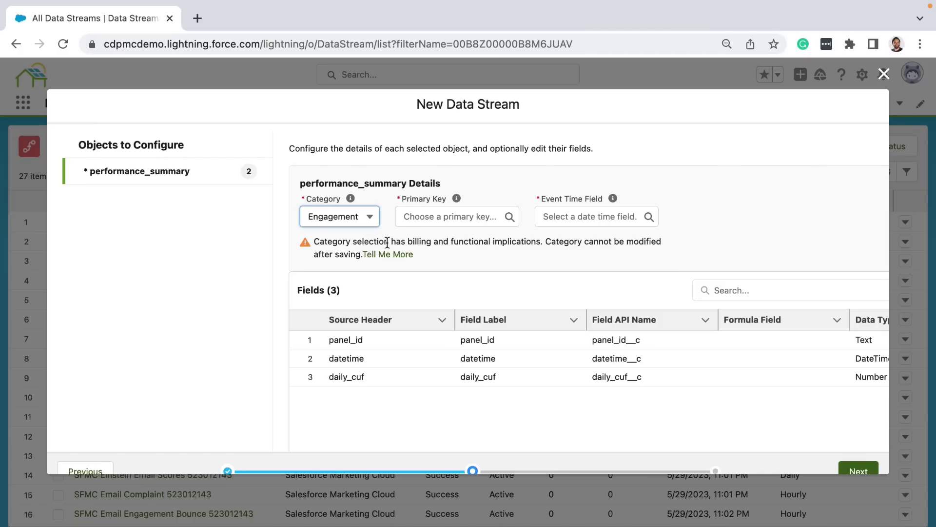
{"action": "left_click", "coordinate": [433, 218]}
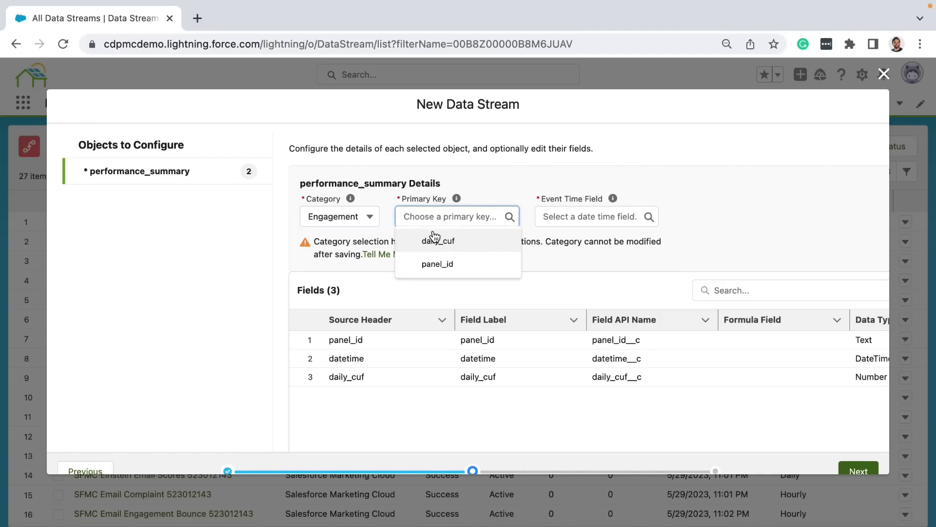
{"action": "left_click", "coordinate": [432, 264]}
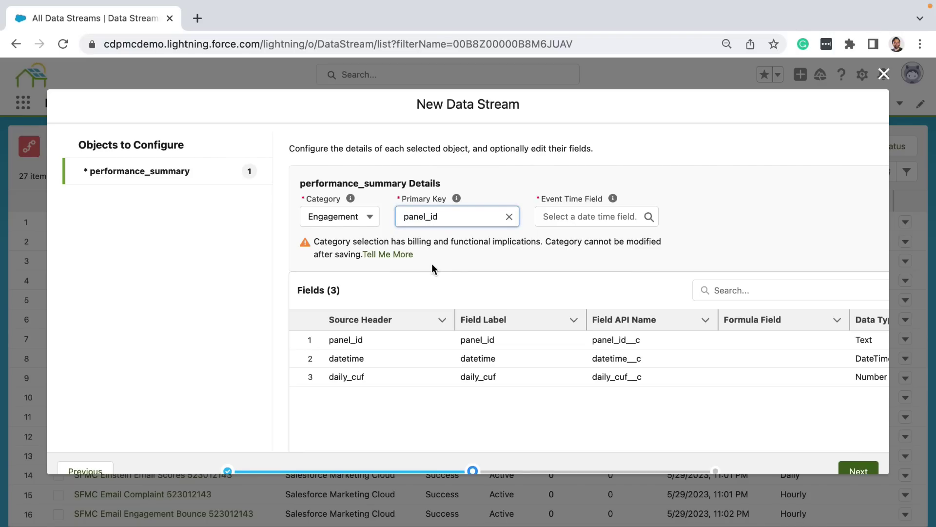
{"action": "left_click", "coordinate": [559, 220]}
{"action": "left_click", "coordinate": [560, 241]}
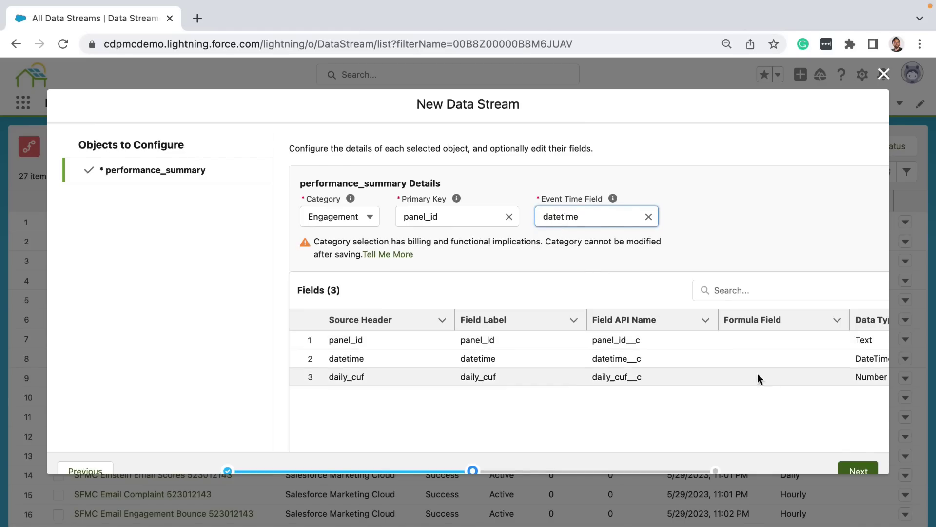
{"action": "left_click", "coordinate": [859, 469]}
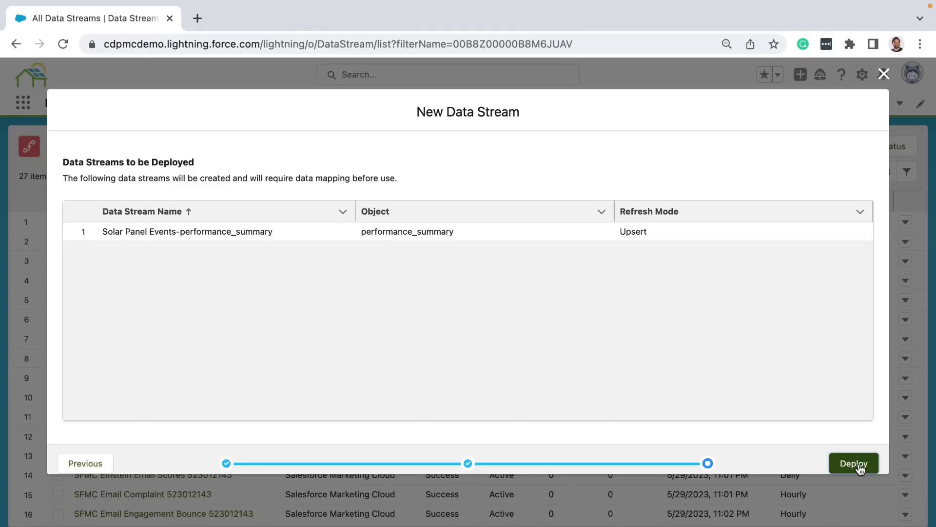
{"action": "left_click", "coordinate": [860, 467]}
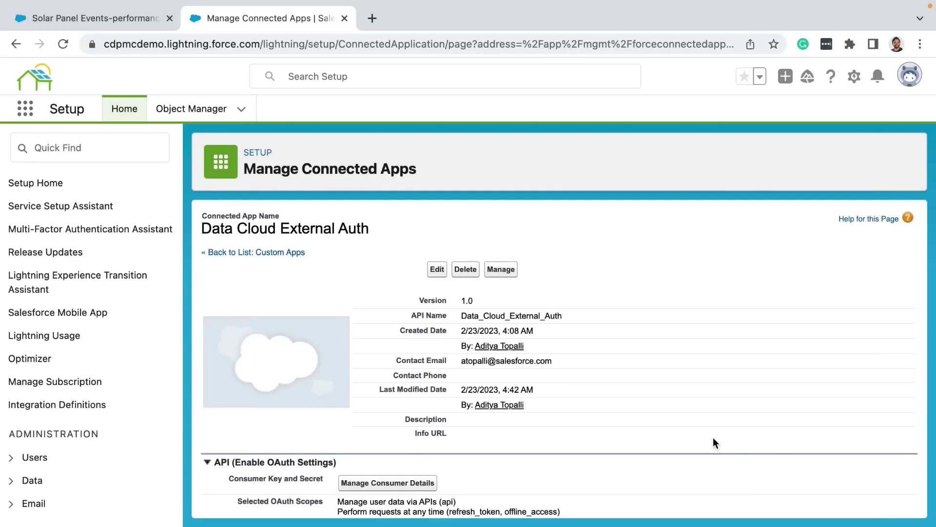
Review the OAuth settings and scopes of the Data Cloud External Auth connected app.
{"action": "scroll", "coordinate": [713, 437], "scroll_direction": "down", "scroll_amount": 5}
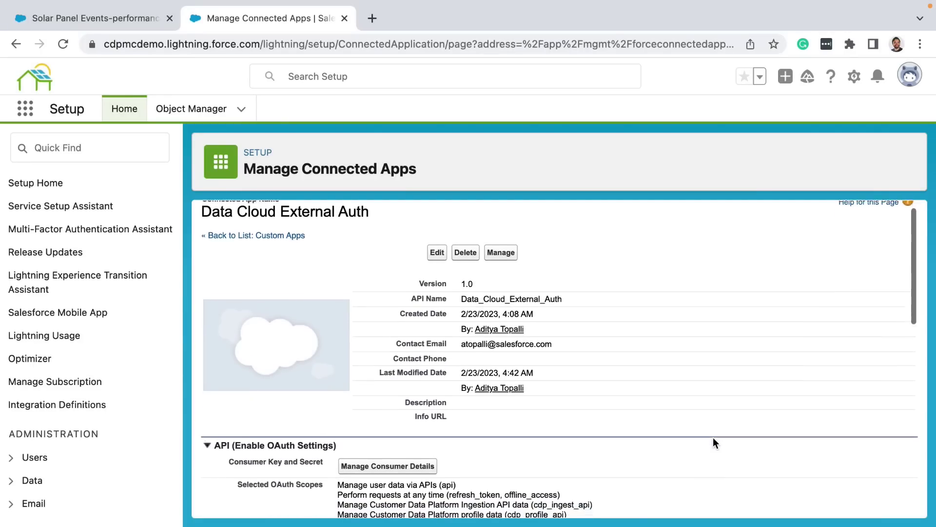
{"action": "scroll", "coordinate": [713, 437], "scroll_direction": "down", "scroll_amount": 1}
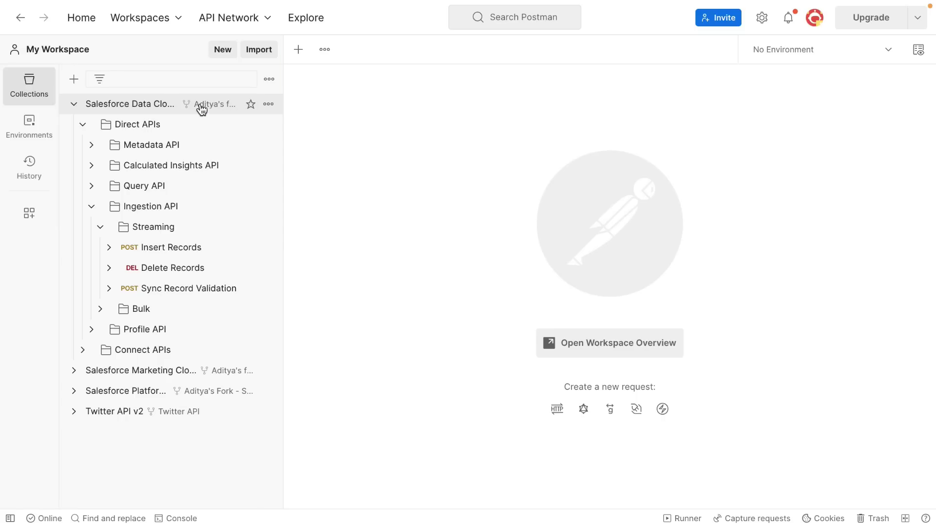
Switch to Postman and review the Salesforce Data Cloud APIs collection's variables and the Direct APIs folder's authorization and pre-request script.
{"action": "left_click", "coordinate": [165, 105]}
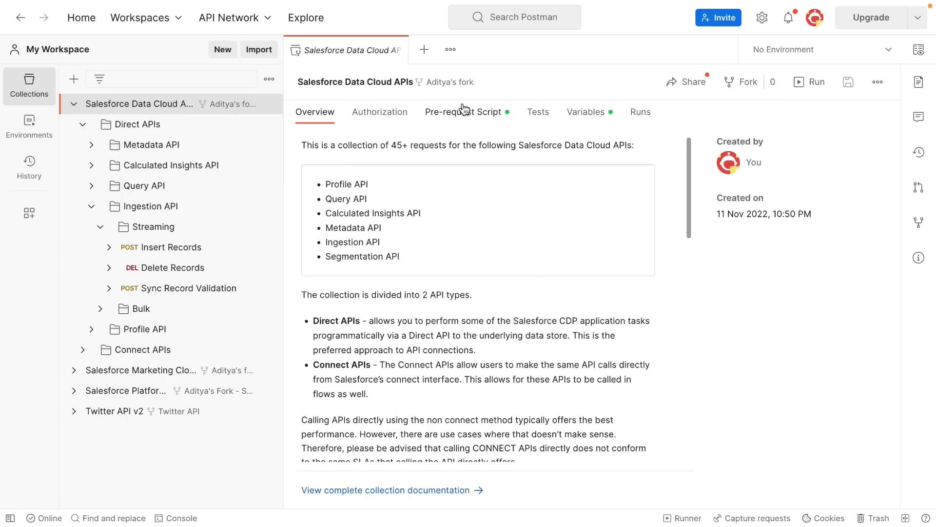
{"action": "left_click", "coordinate": [575, 120]}
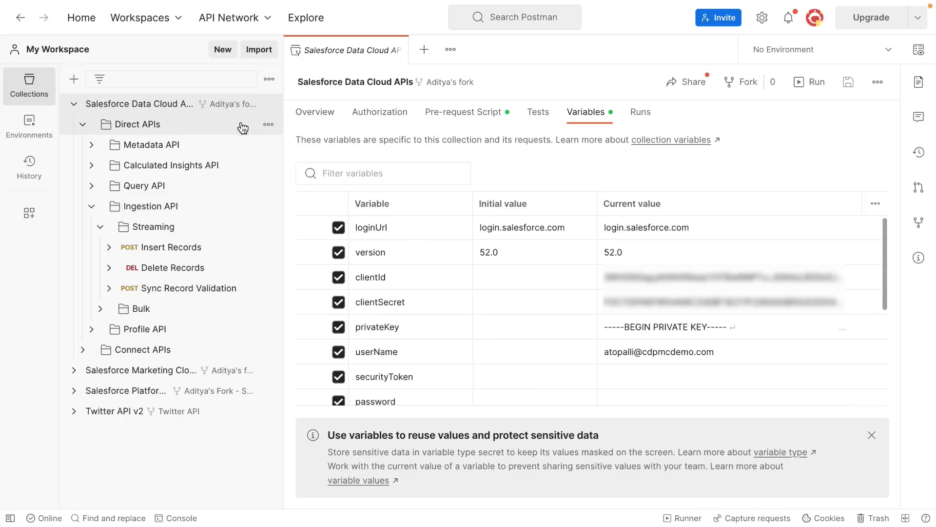
{"action": "left_click", "coordinate": [175, 128]}
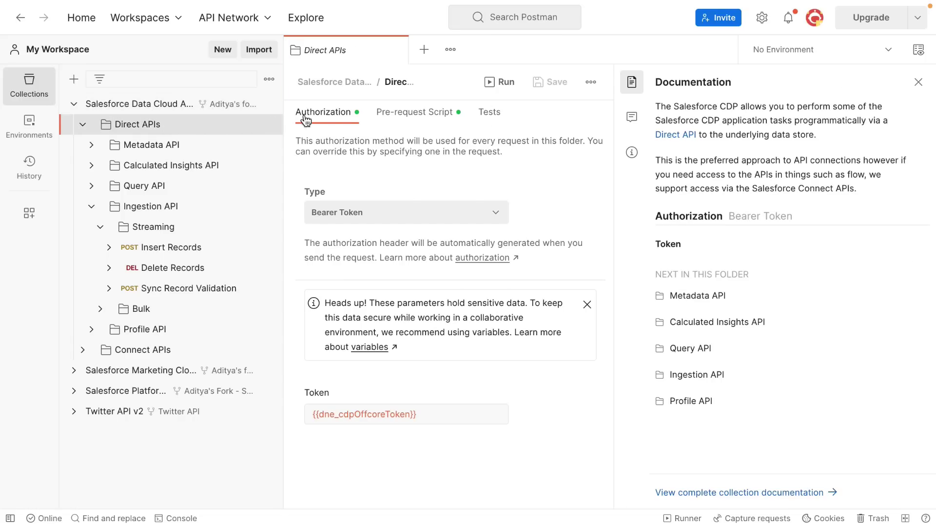
{"action": "left_click", "coordinate": [404, 122]}
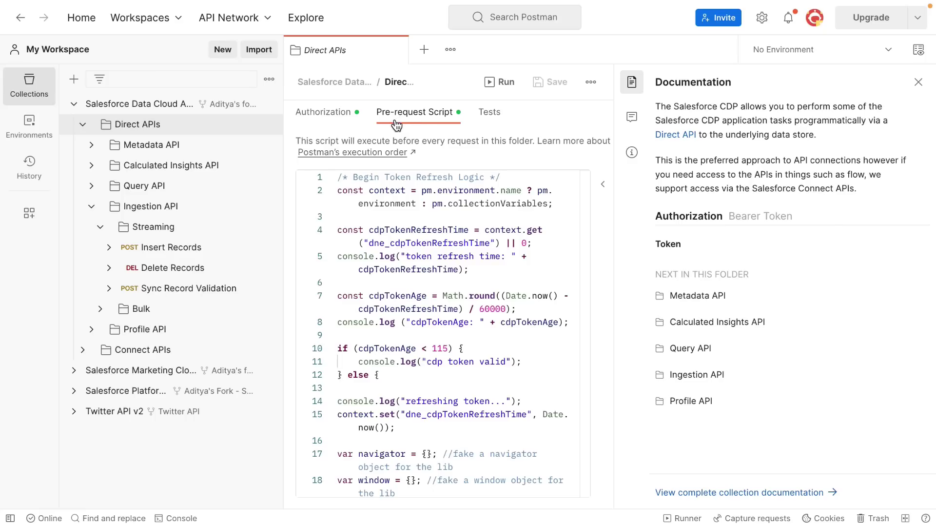
Send the streaming Insert Records request for performance_summary of the Solar_Panel_Events source.
{"action": "left_click", "coordinate": [194, 252]}
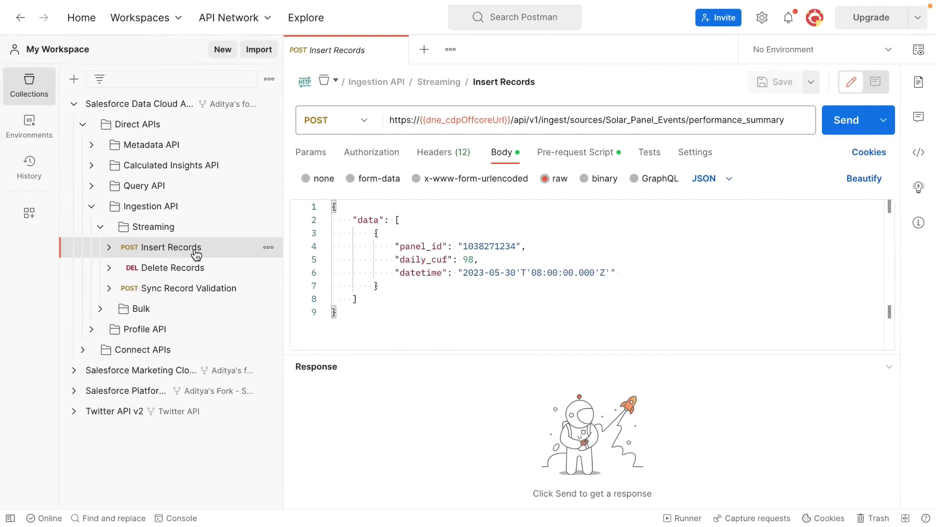
{"action": "left_click", "coordinate": [843, 125]}
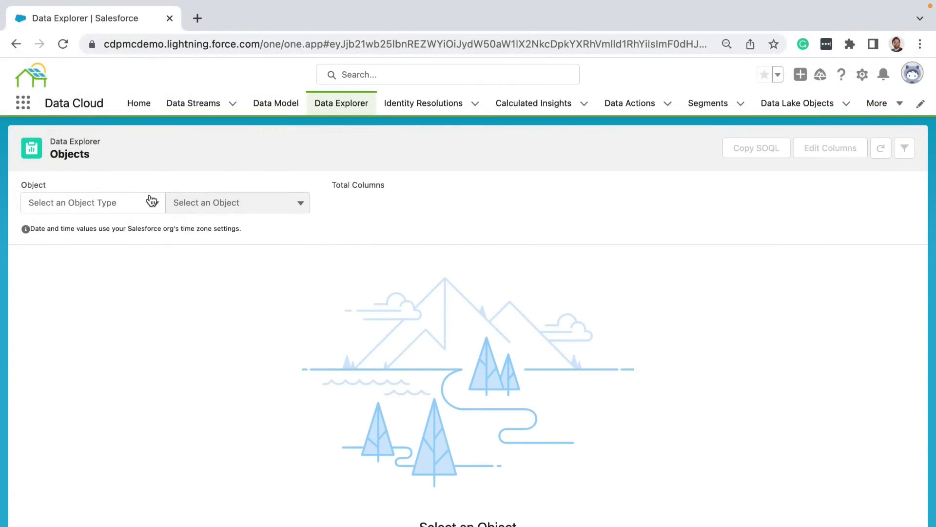
Display the records of the Data Lake Object Solar Panel Events-performance_summary in Data Explorer.
{"action": "left_click", "coordinate": [149, 202]}
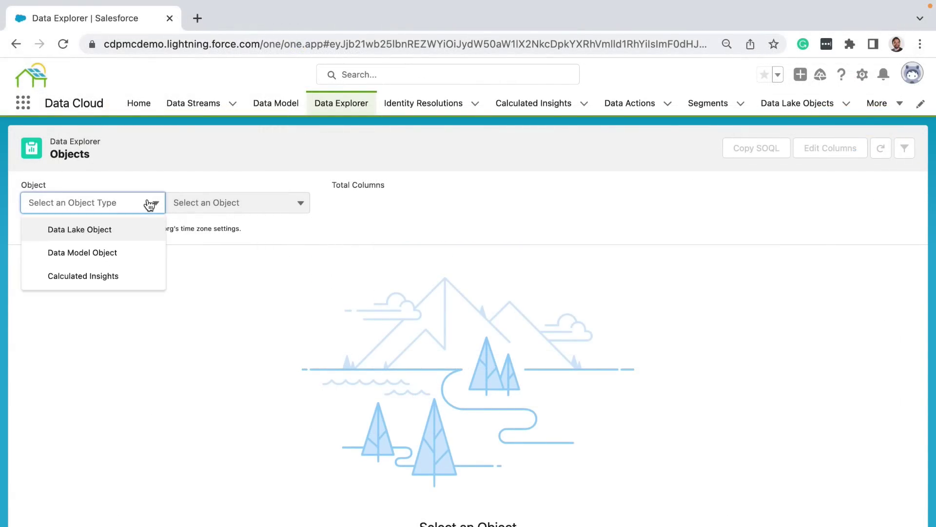
{"action": "left_click", "coordinate": [137, 229]}
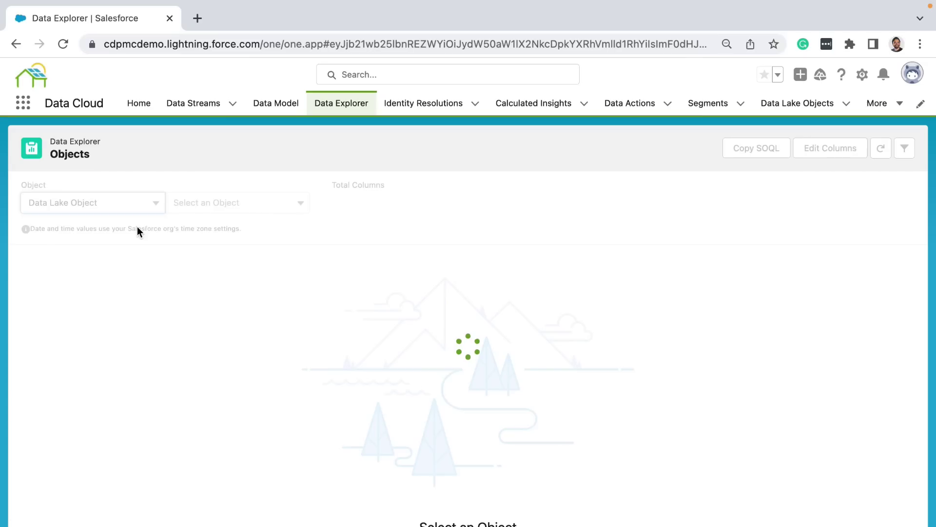
{"action": "left_click", "coordinate": [215, 204]}
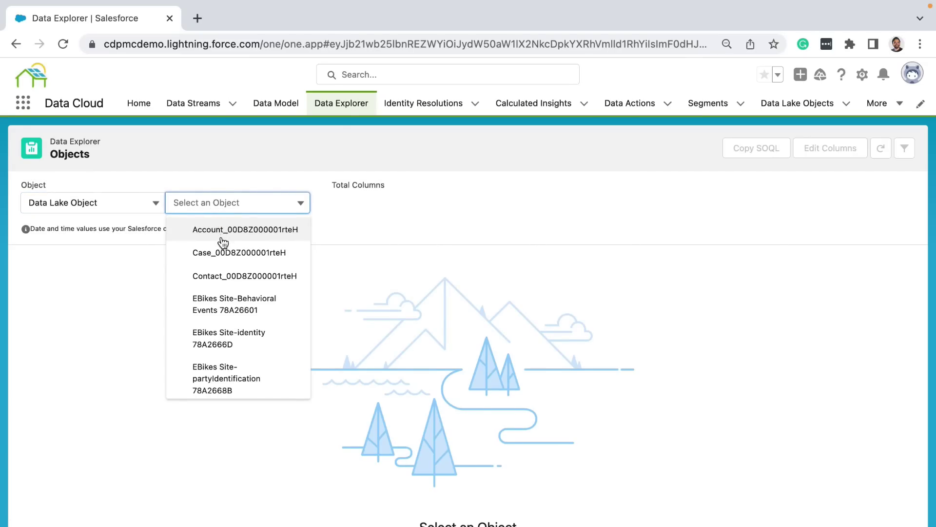
{"action": "scroll", "coordinate": [223, 244], "scroll_direction": "down", "scroll_amount": 5}
{"action": "scroll", "coordinate": [223, 243], "scroll_direction": "down", "scroll_amount": 3}
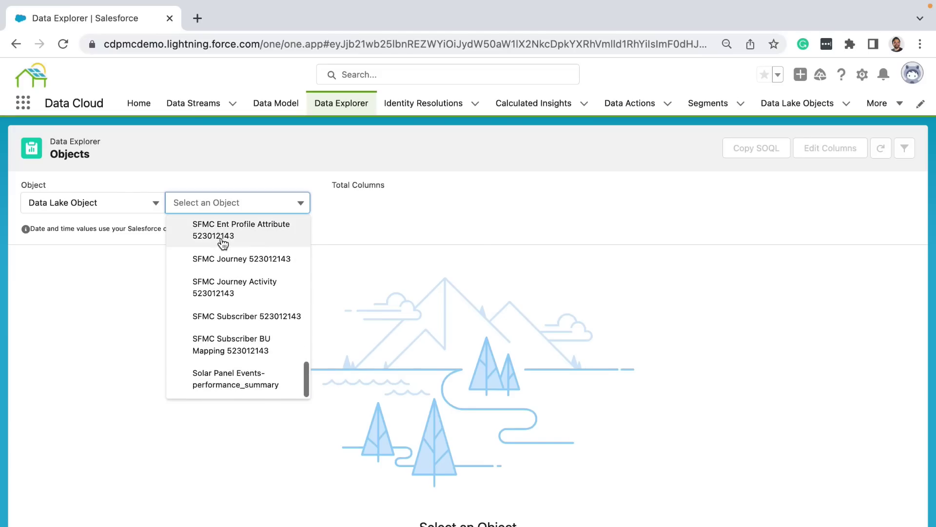
{"action": "left_click", "coordinate": [225, 379]}
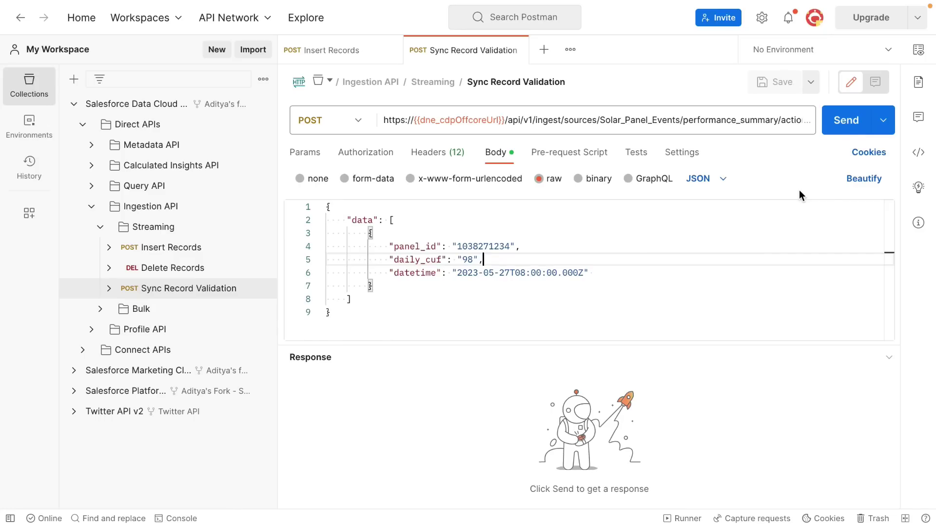
In Postman, send the Sync Record Validation request for performance_summary and read through the response details.
{"action": "left_click", "coordinate": [846, 121]}
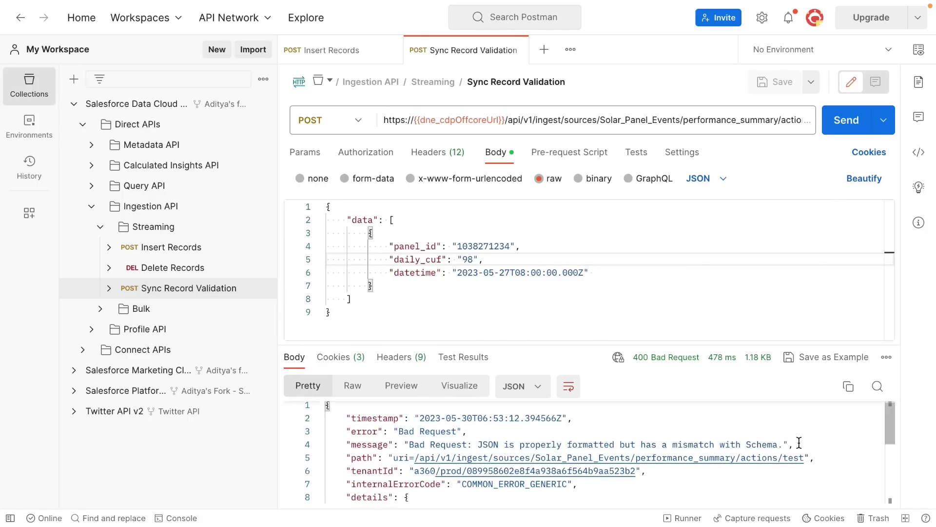
{"action": "scroll", "coordinate": [799, 442], "scroll_direction": "down", "scroll_amount": 5}
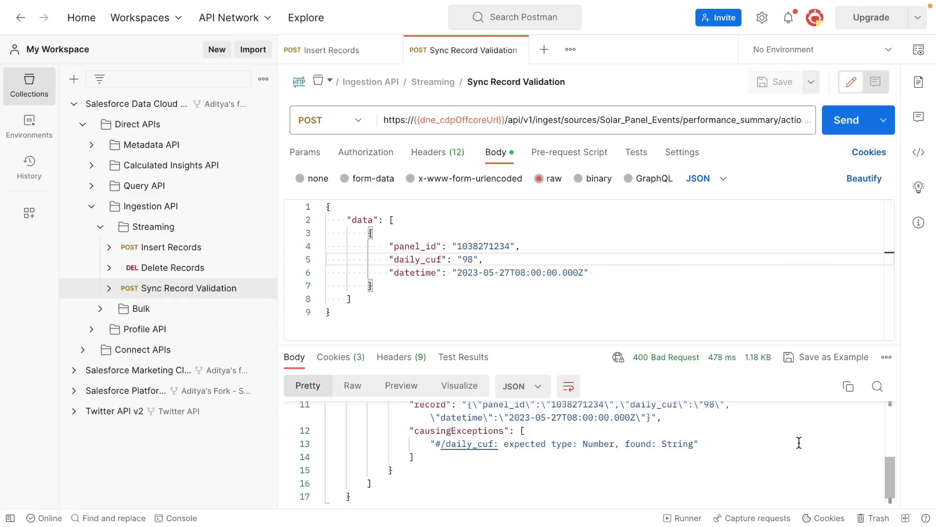
Make daily_cuf the unquoted number 98 in the Sync Record Validation body and resend the request.
{"action": "left_click", "coordinate": [477, 259]}
{"action": "key", "text": "BackSpace"}
{"action": "left_click", "coordinate": [459, 259]}
{"action": "key", "text": "BackSpace"}
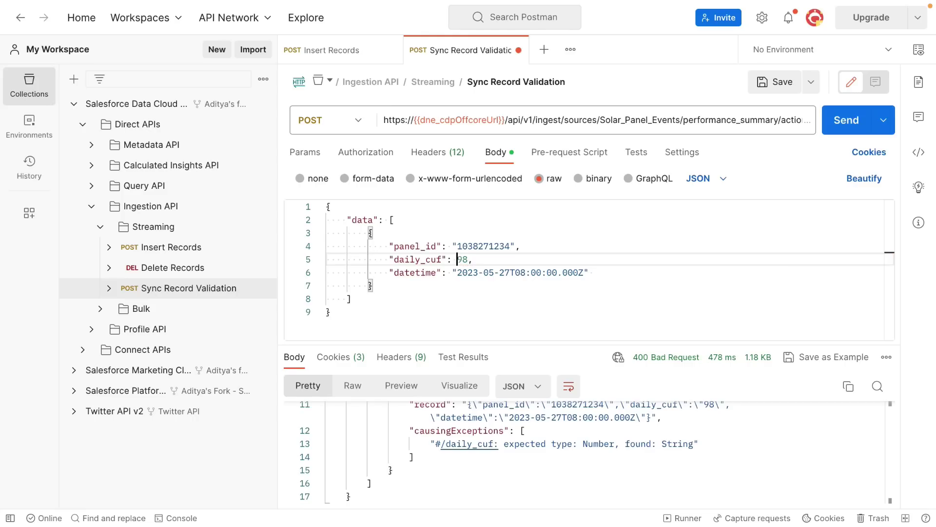
{"action": "left_click", "coordinate": [841, 121]}
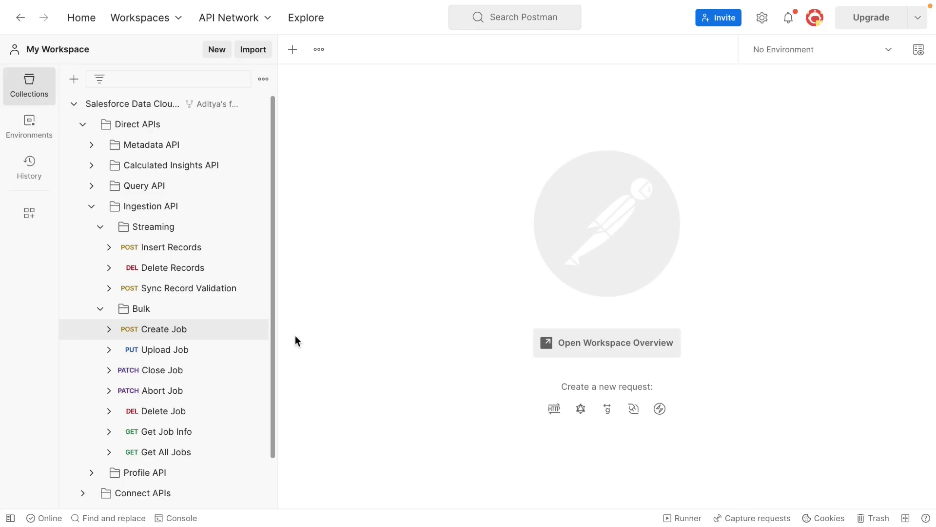
Send the bulk Create Job request to upsert performance_summary from Solar_Panel_Events and copy the returned job id.
{"action": "left_click", "coordinate": [212, 336]}
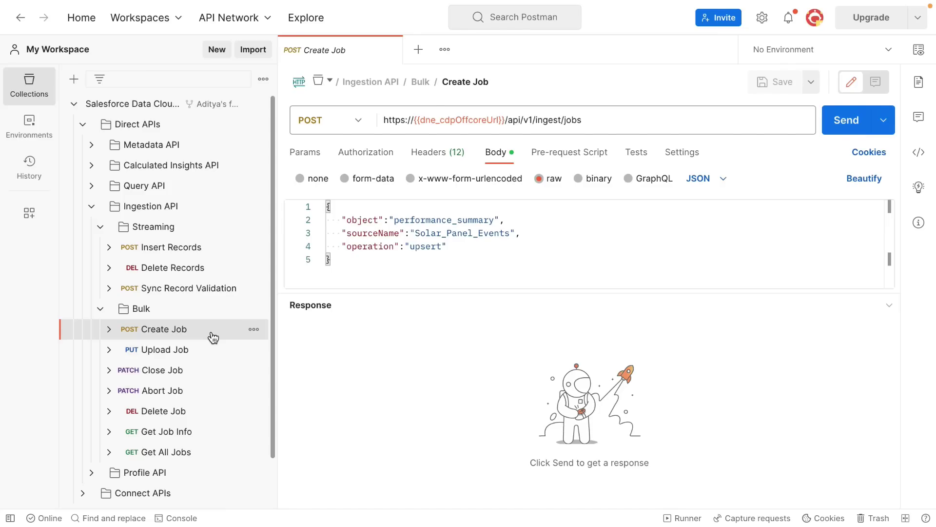
{"action": "left_click", "coordinate": [846, 122]}
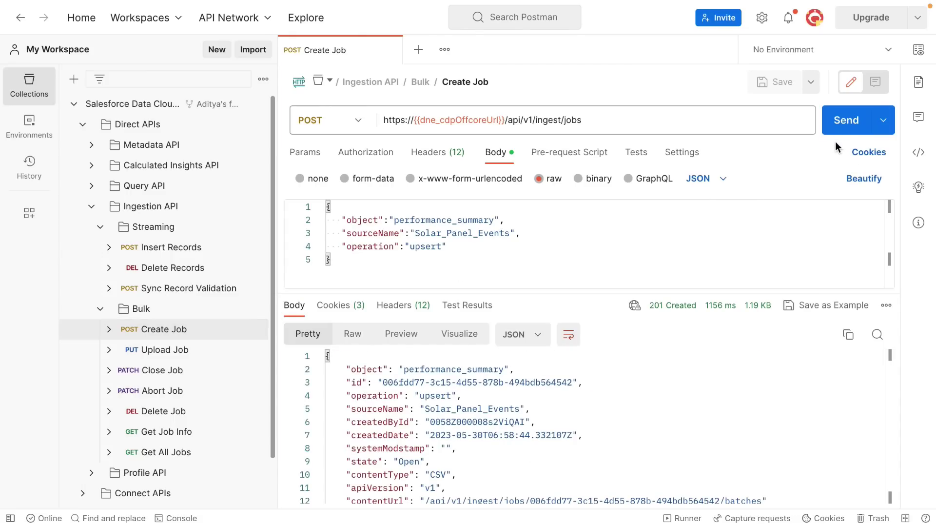
{"action": "left_click_drag", "start_coordinate": [383, 382], "coordinate": [573, 385]}
{"action": "key", "text": "ctrl+c"}
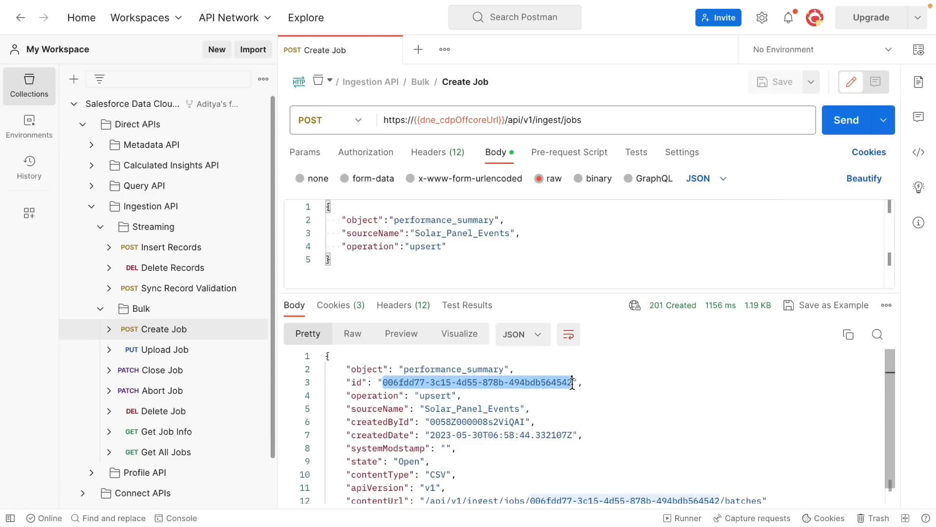
Replace the job id in the Upload Job request's URL with the copied one, save the request and send its CSV data.
{"action": "left_click", "coordinate": [226, 353]}
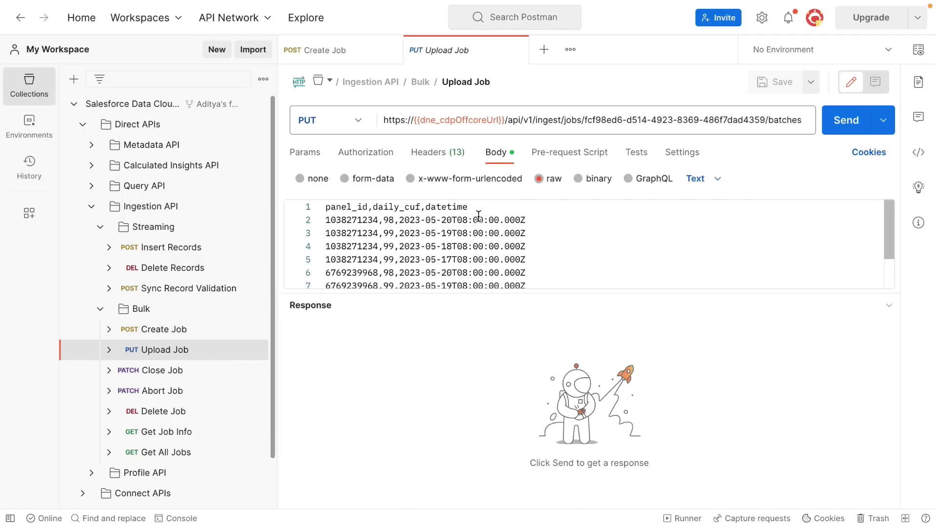
{"action": "left_click_drag", "start_coordinate": [584, 121], "coordinate": [766, 120]}
{"action": "key", "text": "BackSpace"}
{"action": "key", "text": "ctrl+v"}
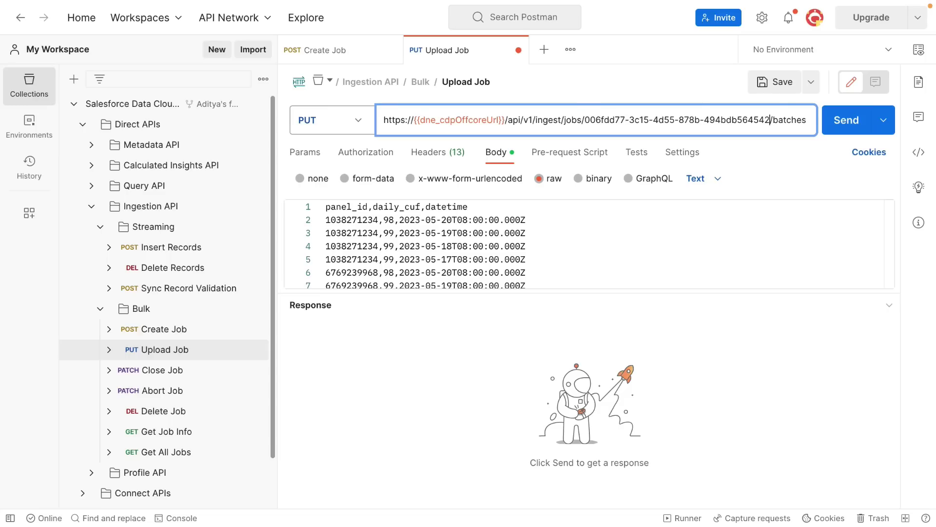
{"action": "key", "text": "ctrl+s"}
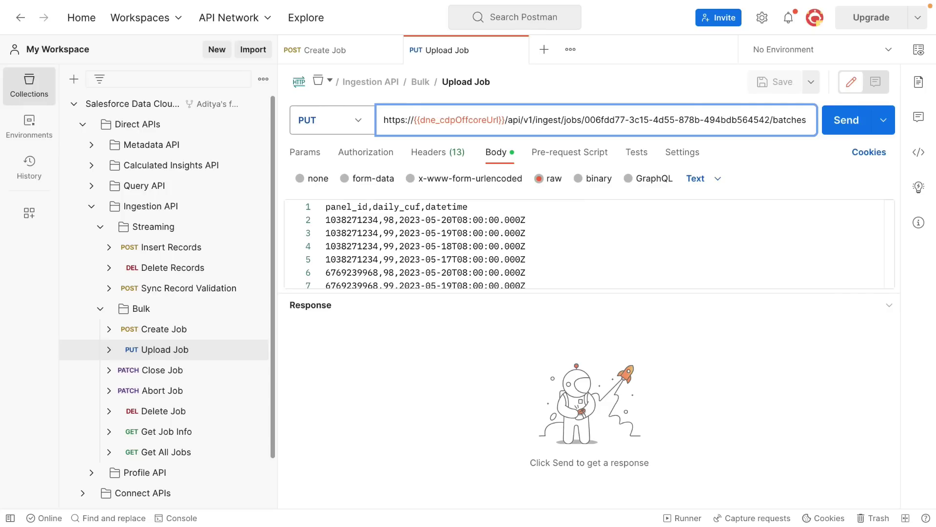
{"action": "left_click", "coordinate": [834, 129]}
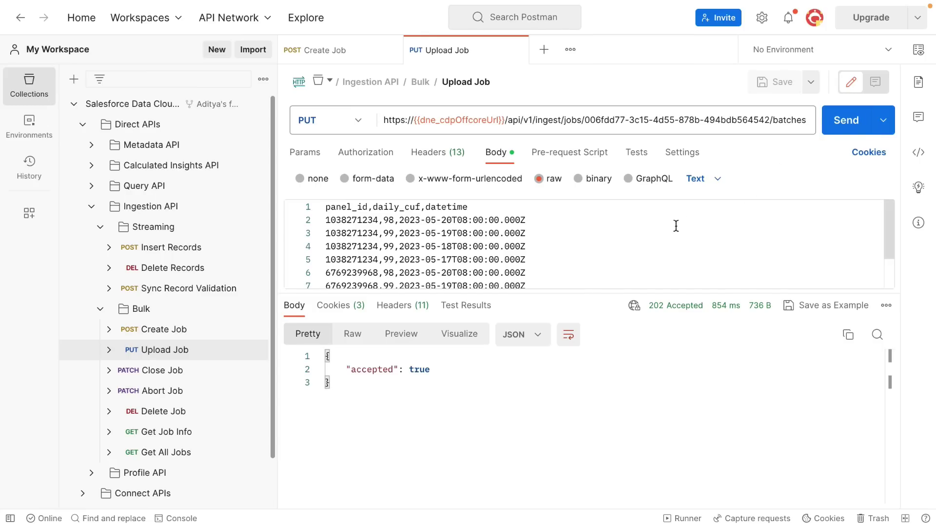
Send the Close Job request with state UploadComplete and request the same job's status with Get Job Info.
{"action": "left_click", "coordinate": [203, 373]}
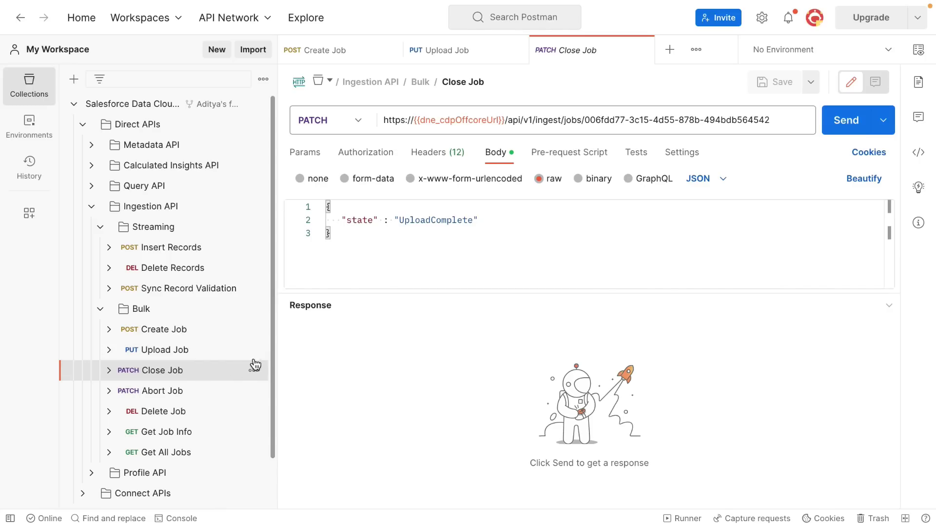
{"action": "left_click", "coordinate": [835, 130]}
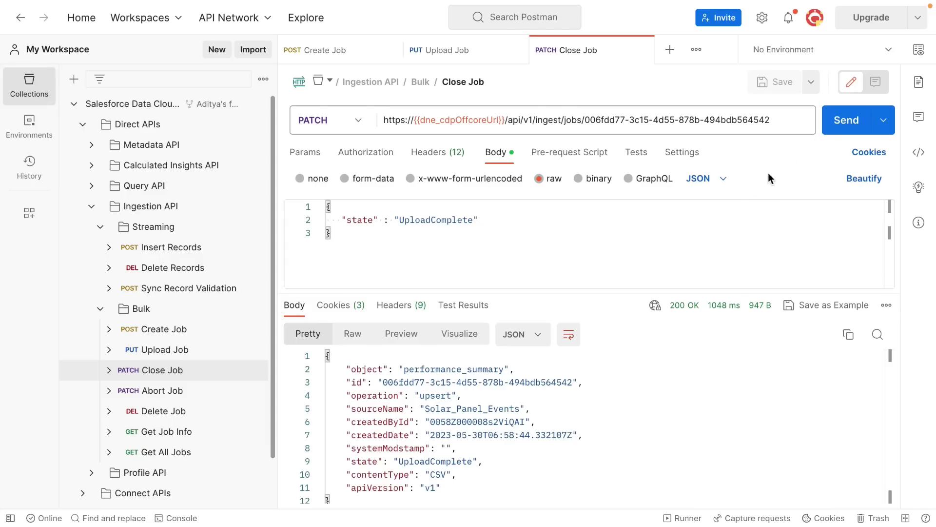
{"action": "left_click", "coordinate": [183, 433]}
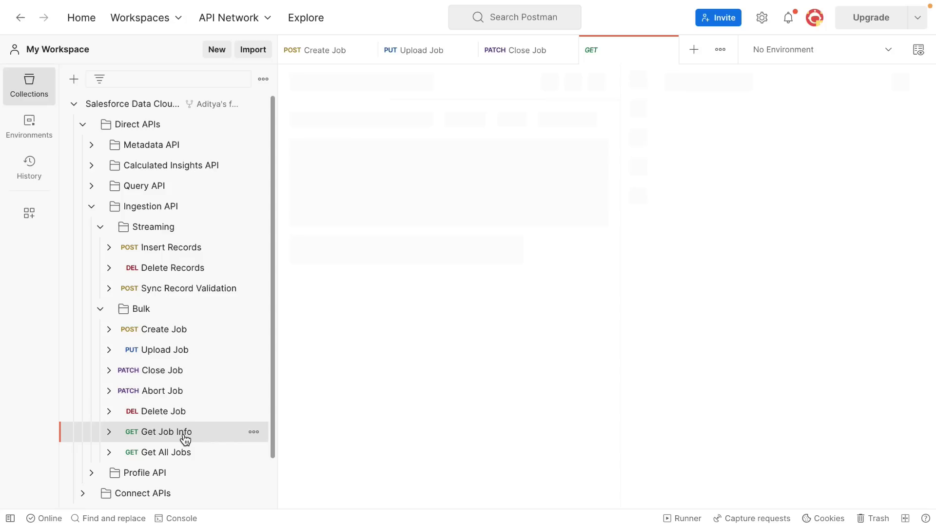
{"action": "left_click", "coordinate": [854, 122]}
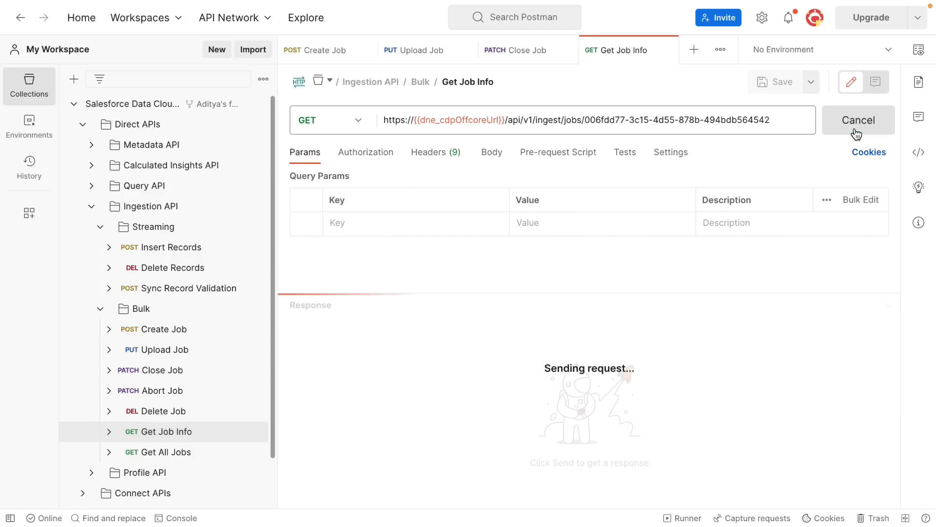